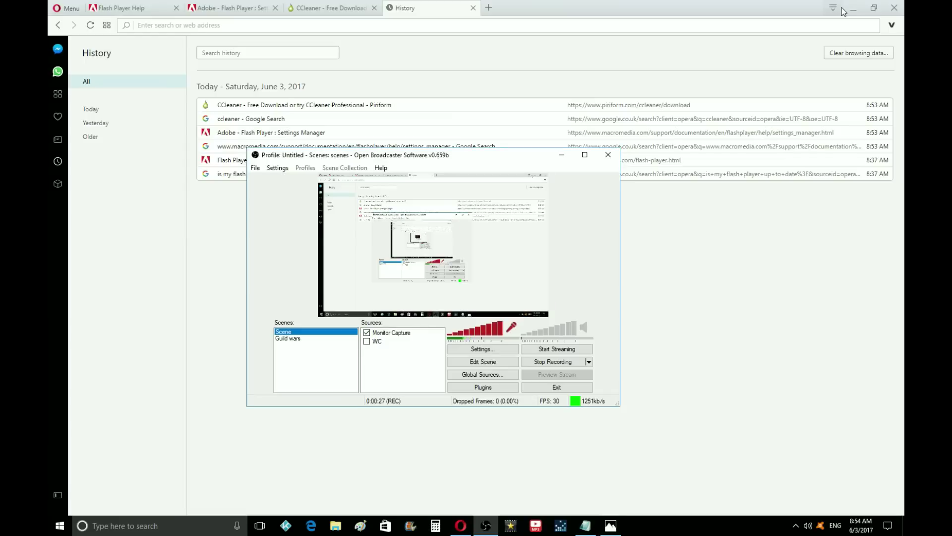
Clear Opera's all-time browsing history, download history, cookies and cached images
{"action": "left_click", "coordinate": [847, 8]}
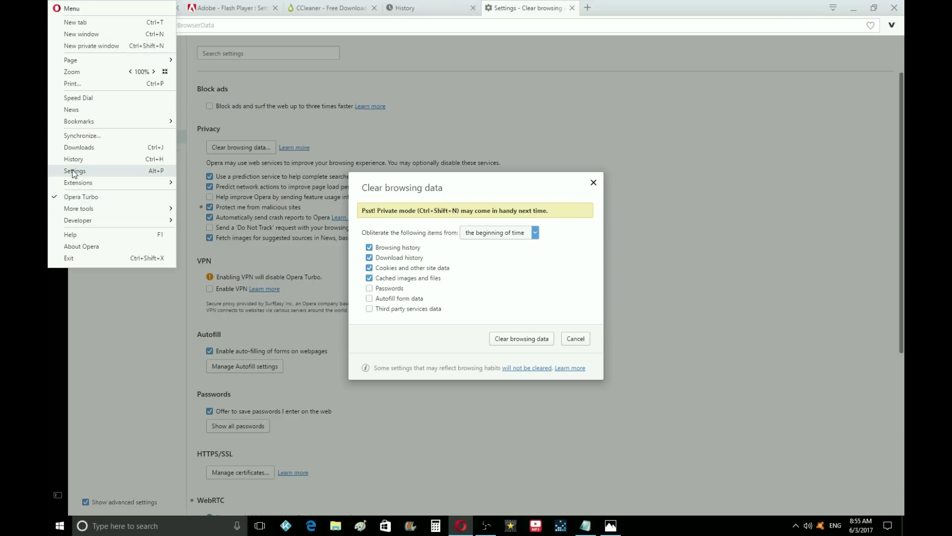
{"action": "left_click", "coordinate": [740, 243]}
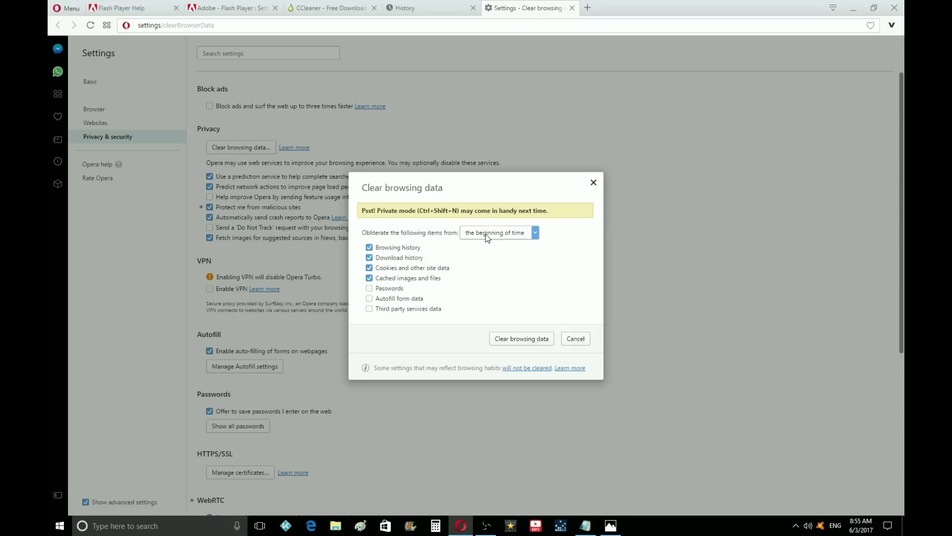
{"action": "left_click", "coordinate": [517, 343]}
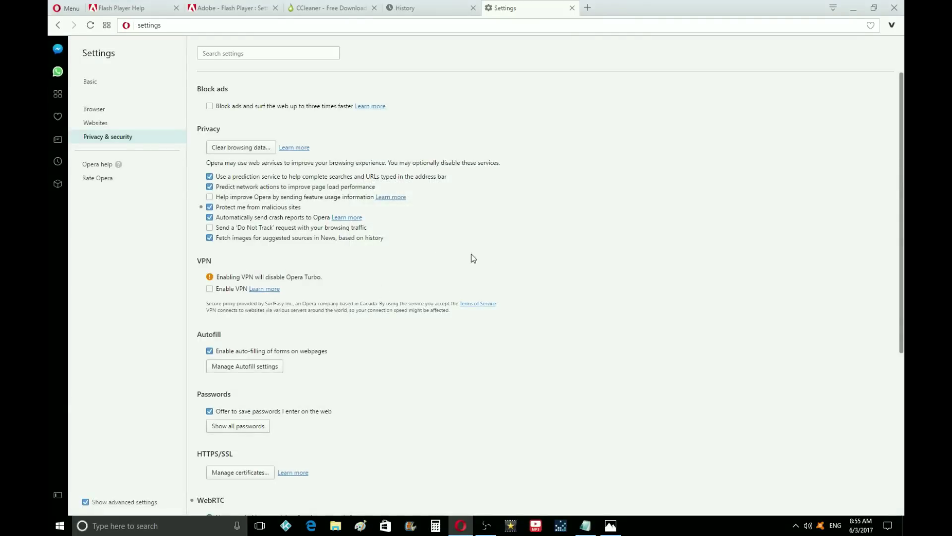
Close the Settings and History tabs, then minimize and restore the Opera window
{"action": "left_click", "coordinate": [573, 8]}
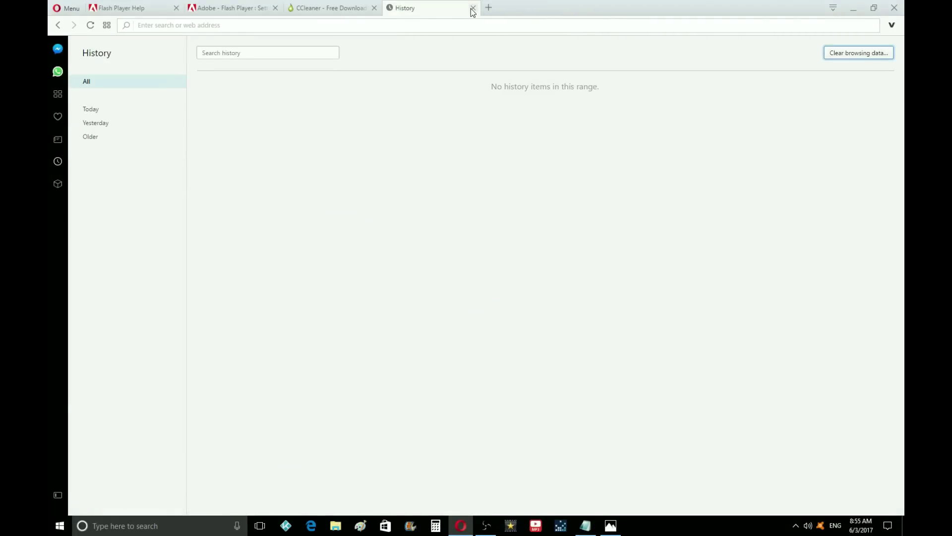
{"action": "left_click", "coordinate": [473, 8]}
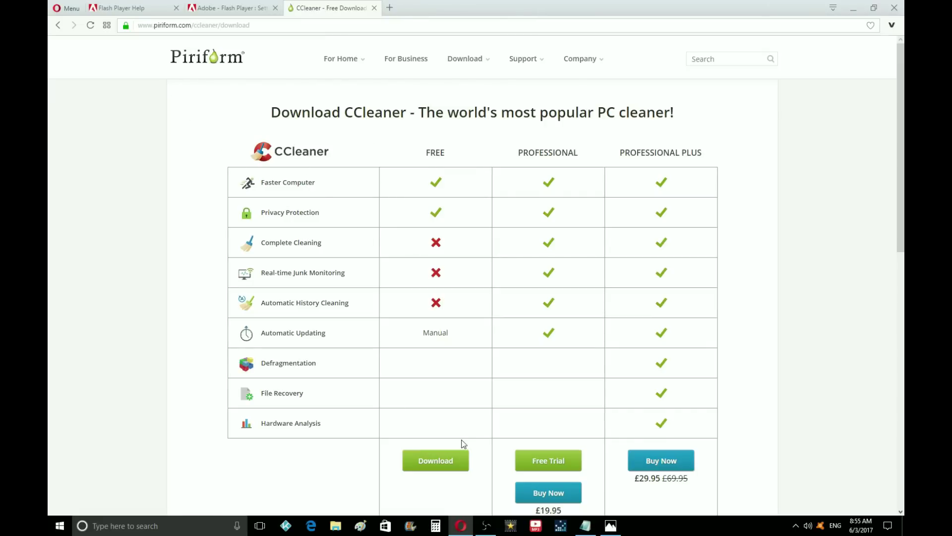
{"action": "scroll", "coordinate": [475, 442], "scroll_direction": "down", "scroll_amount": 1}
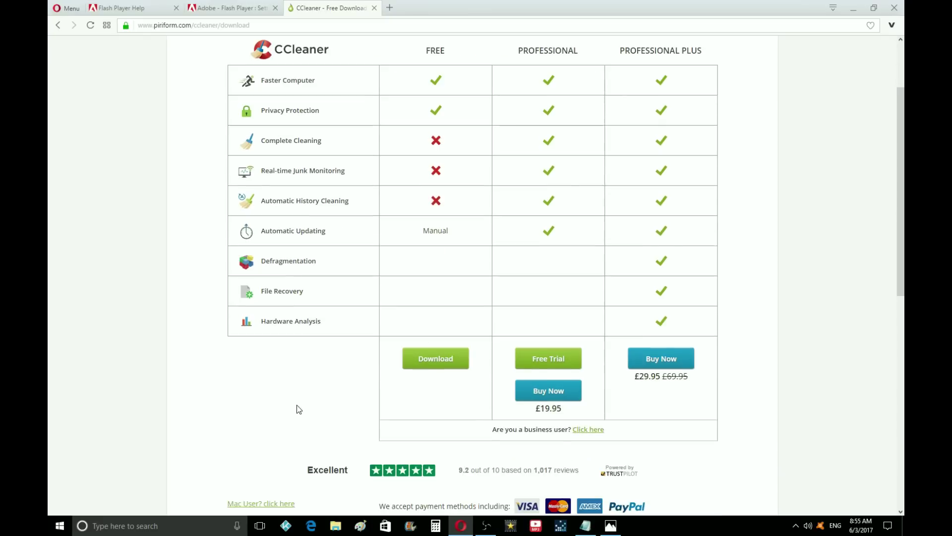
{"action": "scroll", "coordinate": [397, 348], "scroll_direction": "up", "scroll_amount": 1}
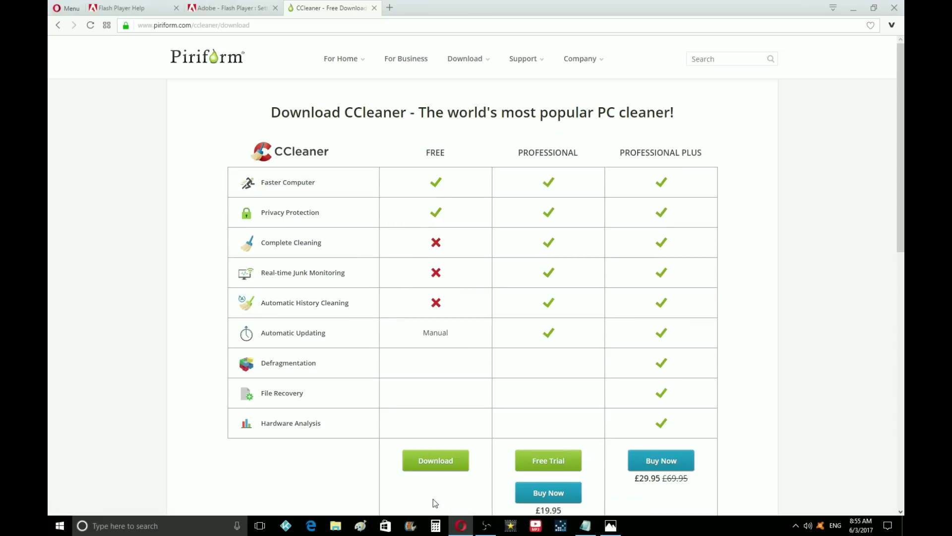
{"action": "left_click", "coordinate": [853, 9]}
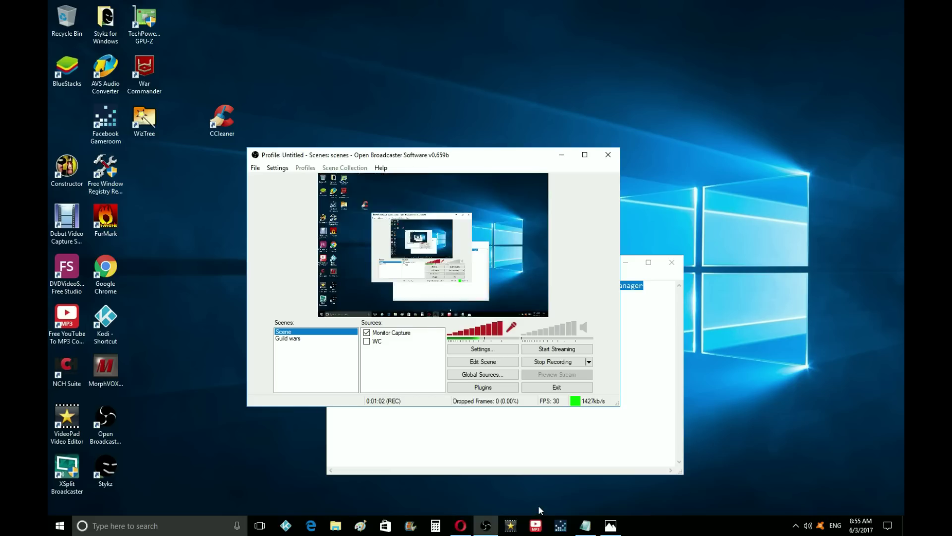
{"action": "left_click", "coordinate": [461, 525]}
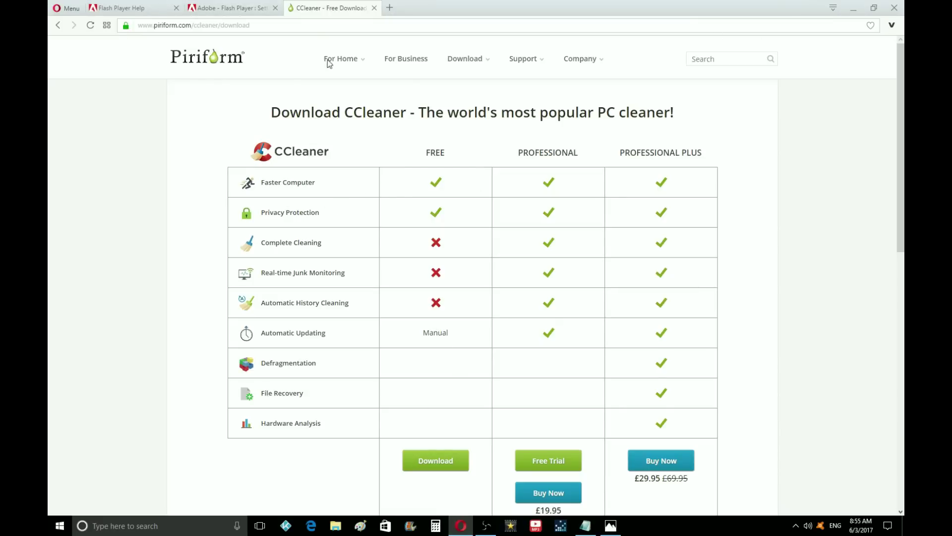
{"action": "left_click", "coordinate": [226, 14]}
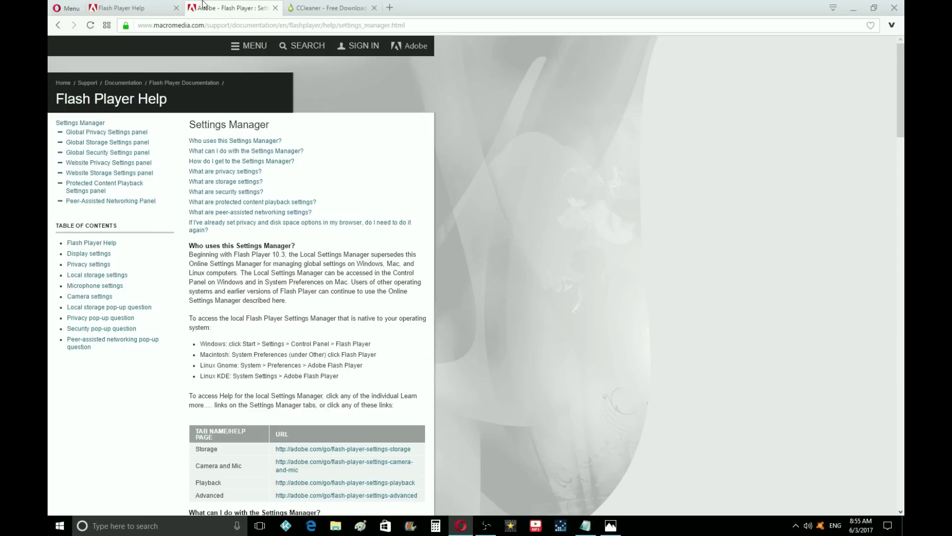
{"action": "scroll", "coordinate": [529, 365], "scroll_direction": "down", "scroll_amount": 1}
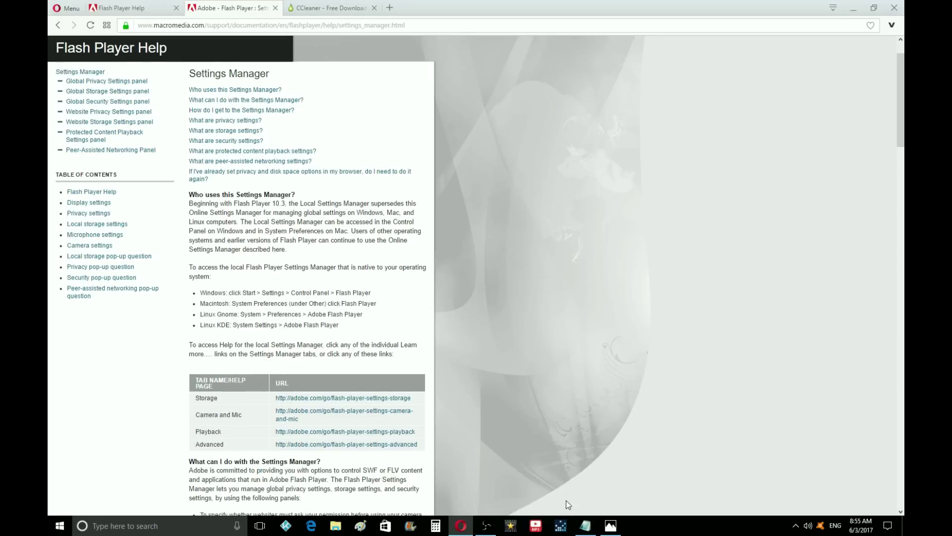
{"action": "left_click", "coordinate": [610, 525]}
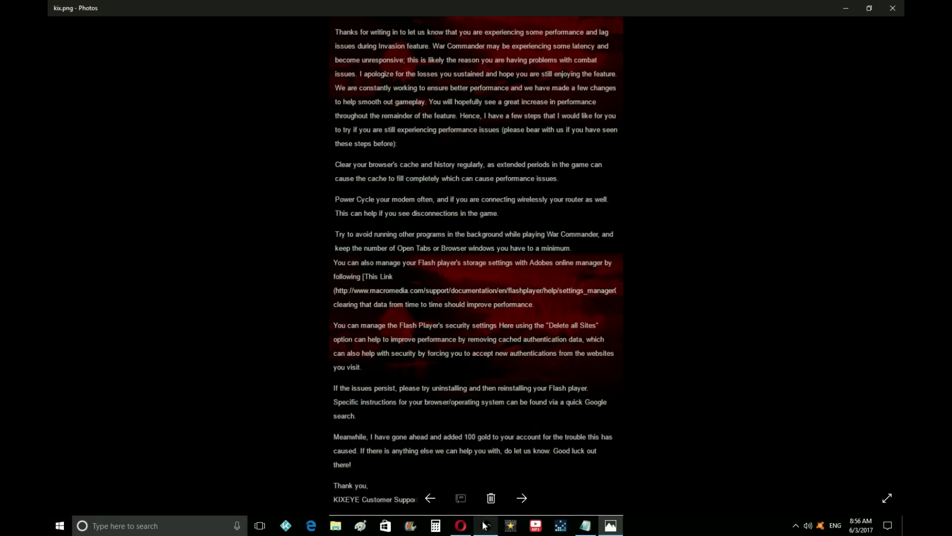
{"action": "left_click", "coordinate": [459, 524]}
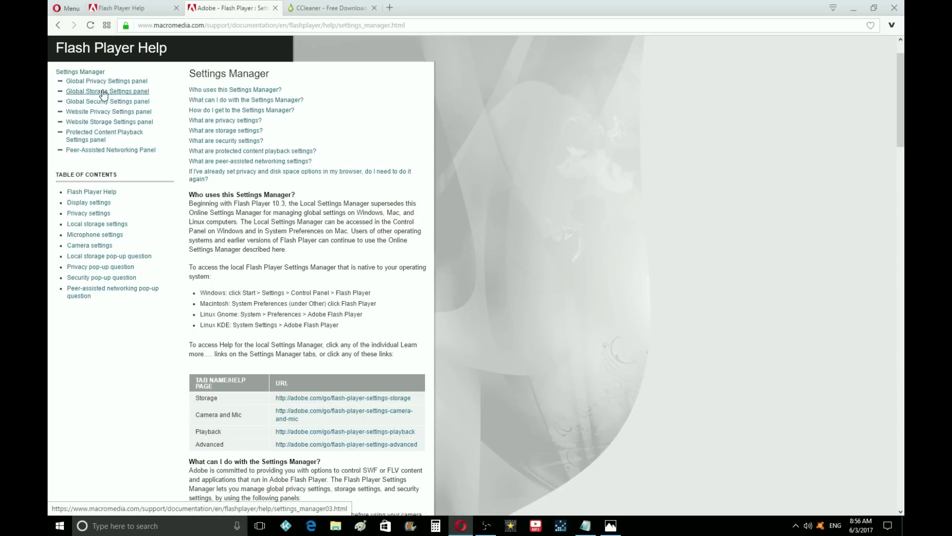
Delete all websites' stored Flash data in Website Storage Settings, then bring the Photos support letter forward
{"action": "left_click", "coordinate": [99, 122]}
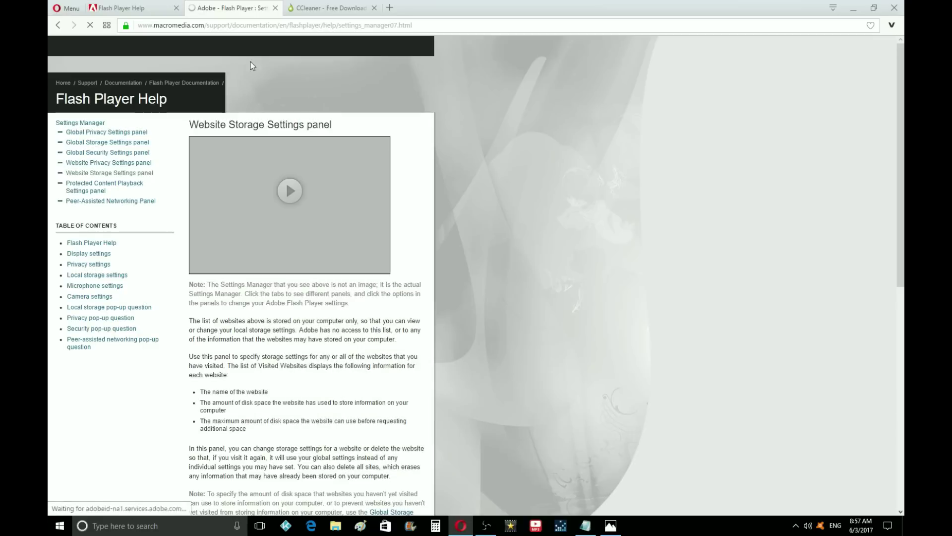
{"action": "left_click", "coordinate": [289, 191]}
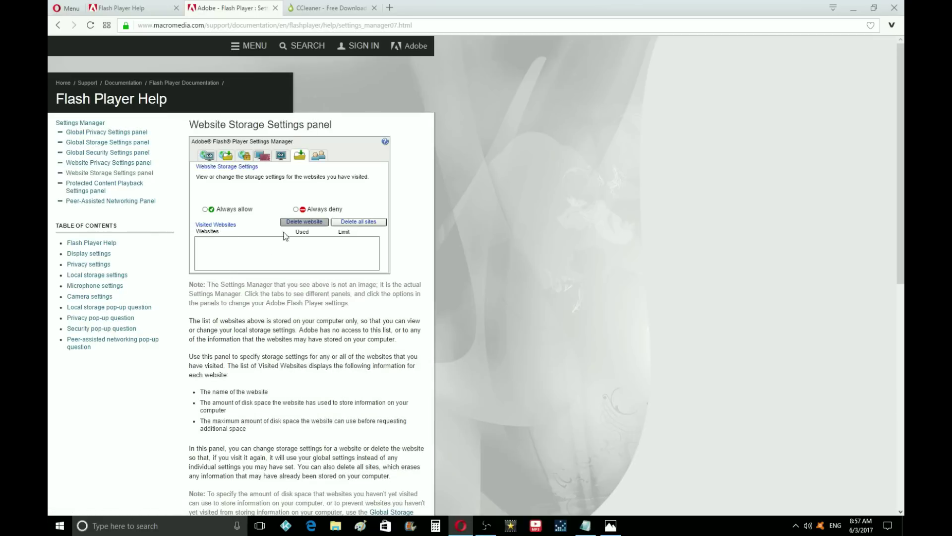
{"action": "left_click", "coordinate": [356, 222]}
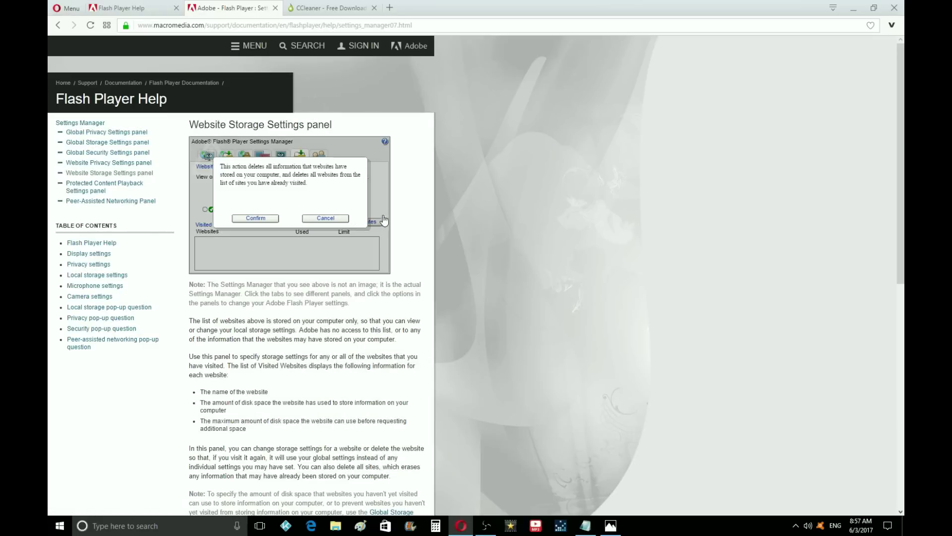
{"action": "left_click", "coordinate": [254, 219]}
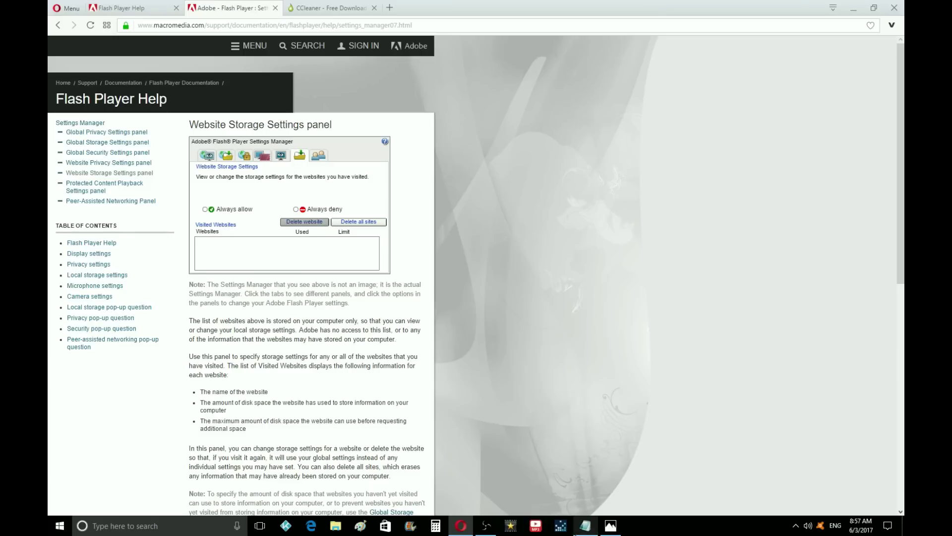
{"action": "left_click", "coordinate": [610, 527]}
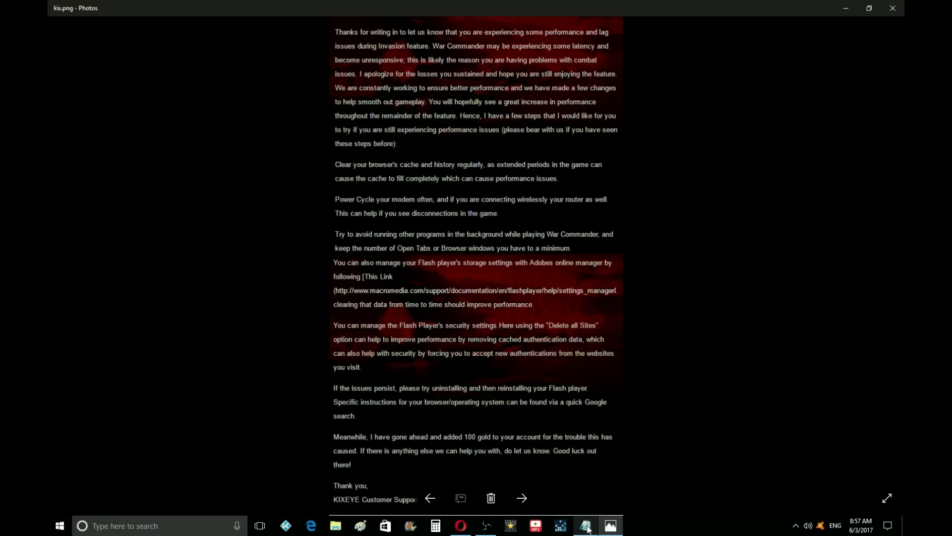
{"action": "mouse_move", "coordinate": [461, 527]}
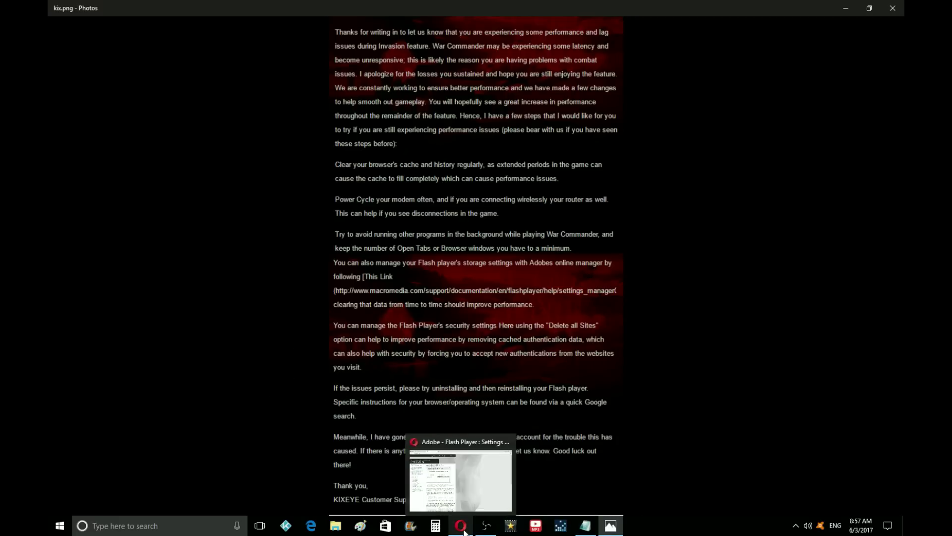
Bring Opera forward and switch to the Flash Player Help tab
{"action": "left_click", "coordinate": [463, 529]}
{"action": "left_click", "coordinate": [110, 11]}
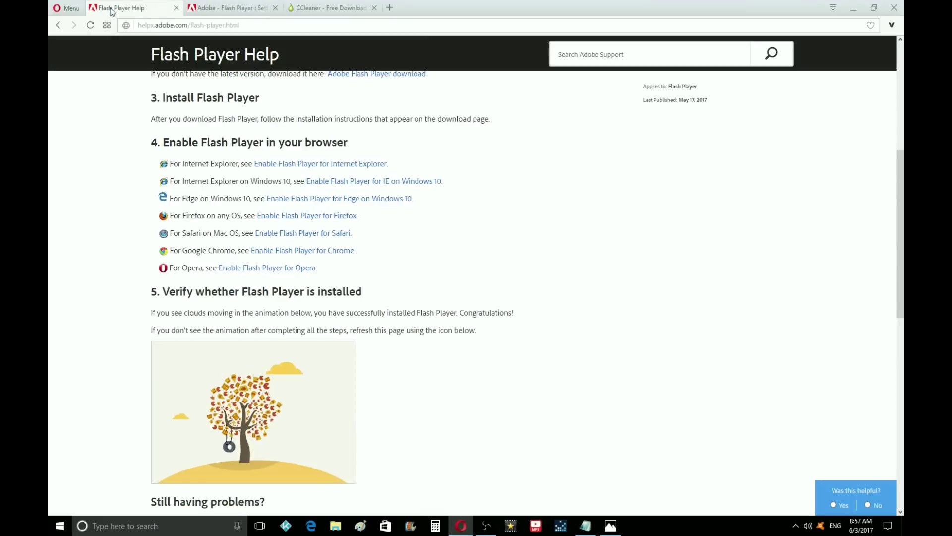
{"action": "scroll", "coordinate": [178, 179], "scroll_direction": "up", "scroll_amount": 3}
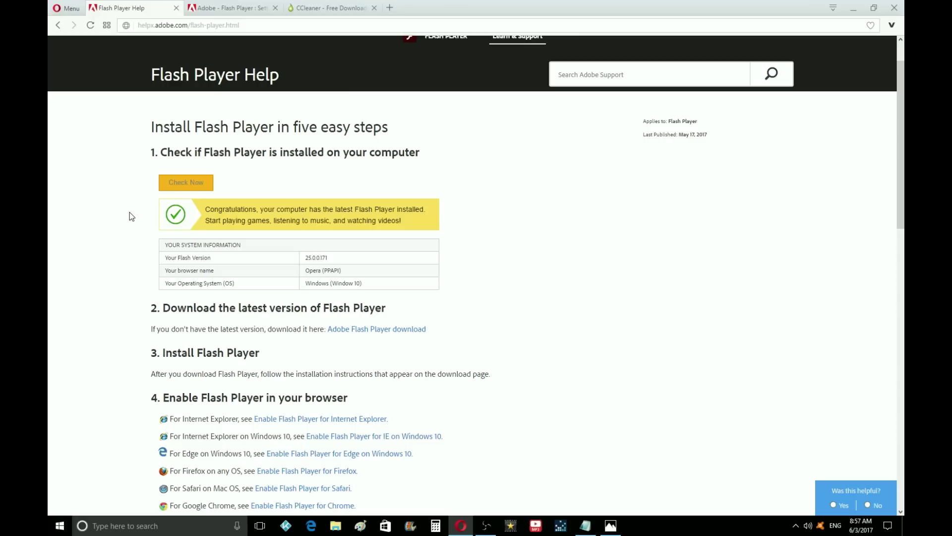
{"action": "scroll", "coordinate": [130, 216], "scroll_direction": "down", "scroll_amount": 2}
{"action": "scroll", "coordinate": [130, 216], "scroll_direction": "down", "scroll_amount": 2}
{"action": "scroll", "coordinate": [129, 216], "scroll_direction": "down", "scroll_amount": 1}
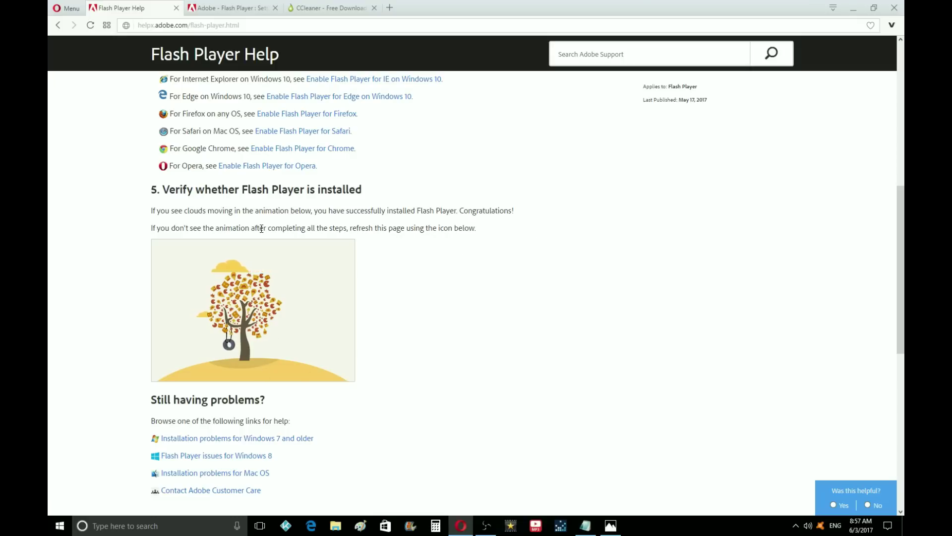
{"action": "scroll", "coordinate": [261, 229], "scroll_direction": "up", "scroll_amount": 3}
{"action": "scroll", "coordinate": [160, 231], "scroll_direction": "up", "scroll_amount": 3}
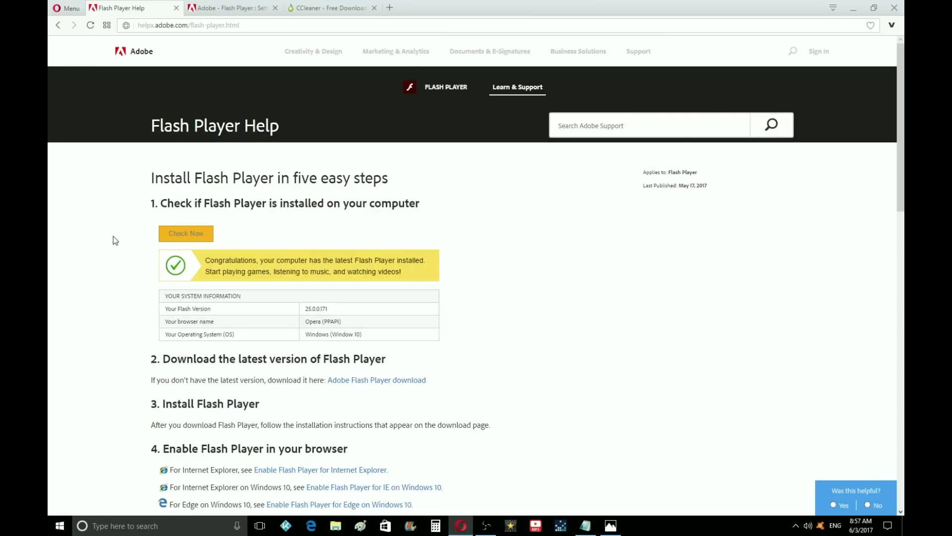
{"action": "scroll", "coordinate": [114, 277], "scroll_direction": "down", "scroll_amount": 2}
{"action": "scroll", "coordinate": [116, 266], "scroll_direction": "up", "scroll_amount": 2}
Minimize Opera and Photos, then launch CCleaner from its desktop shortcut
{"action": "left_click", "coordinate": [853, 12]}
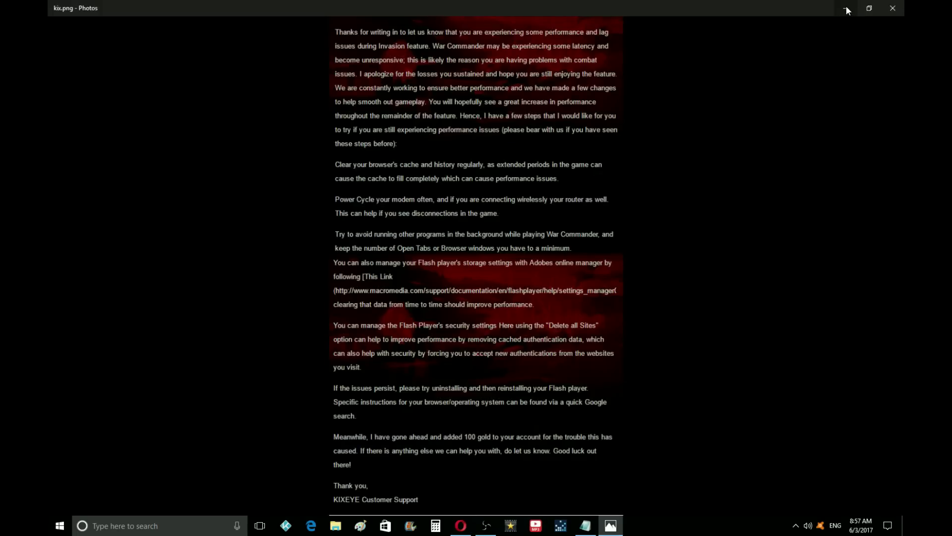
{"action": "left_click", "coordinate": [845, 10]}
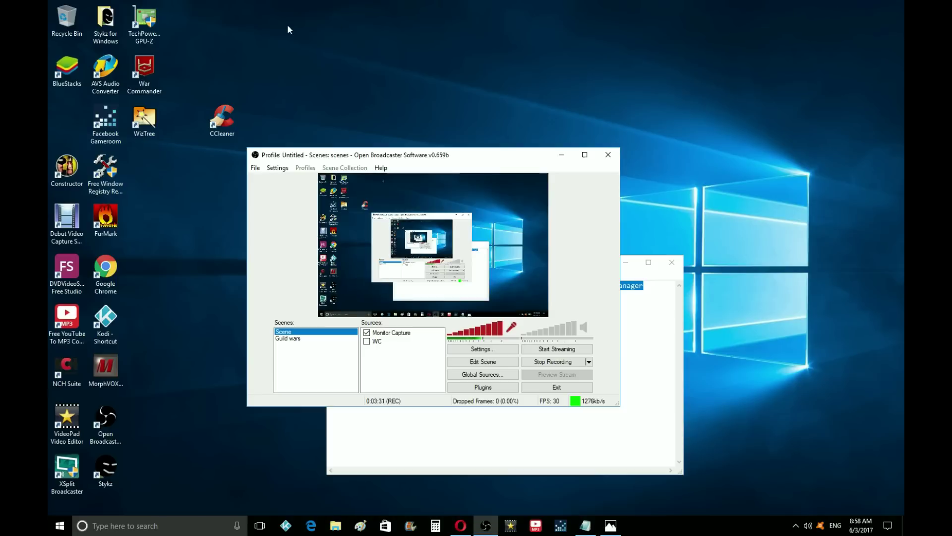
{"action": "left_click", "coordinate": [220, 130]}
{"action": "double_click", "coordinate": [220, 131]}
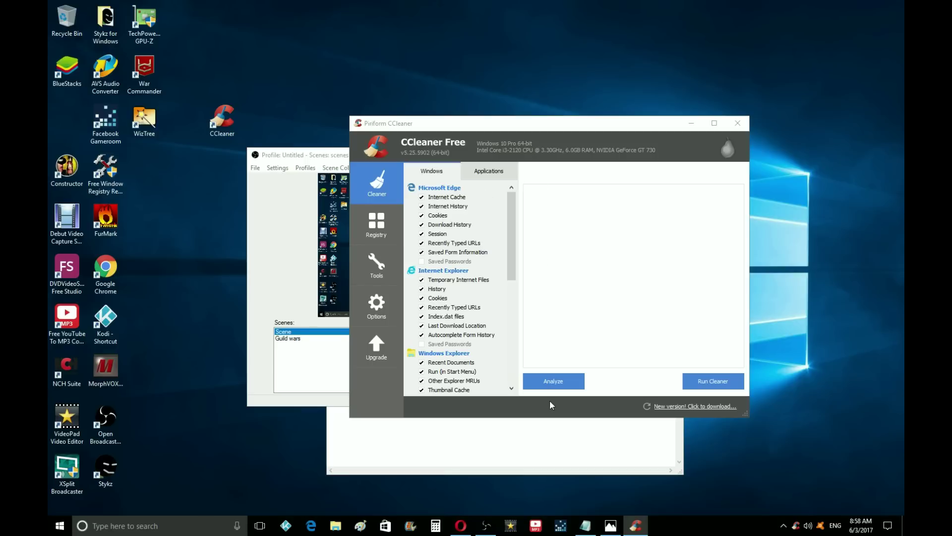
Analyze junk files, allow Opera to close, and rerun the cleaner until complete, then close CCleaner
{"action": "left_click", "coordinate": [549, 381]}
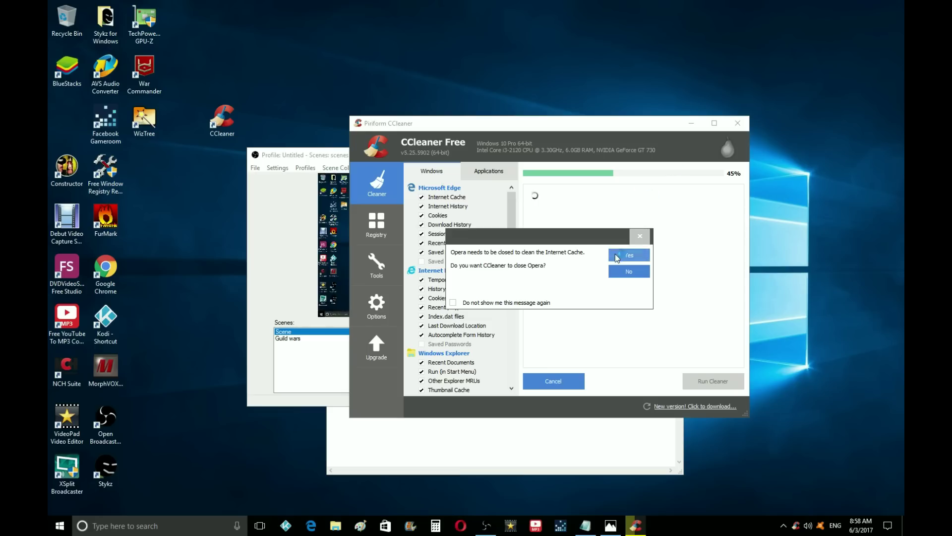
{"action": "left_click", "coordinate": [627, 258]}
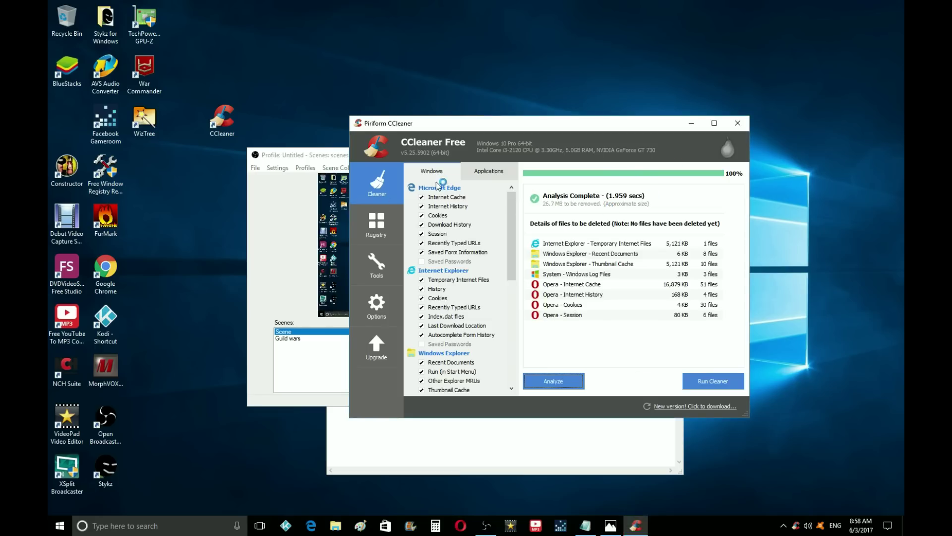
{"action": "left_click", "coordinate": [713, 381]}
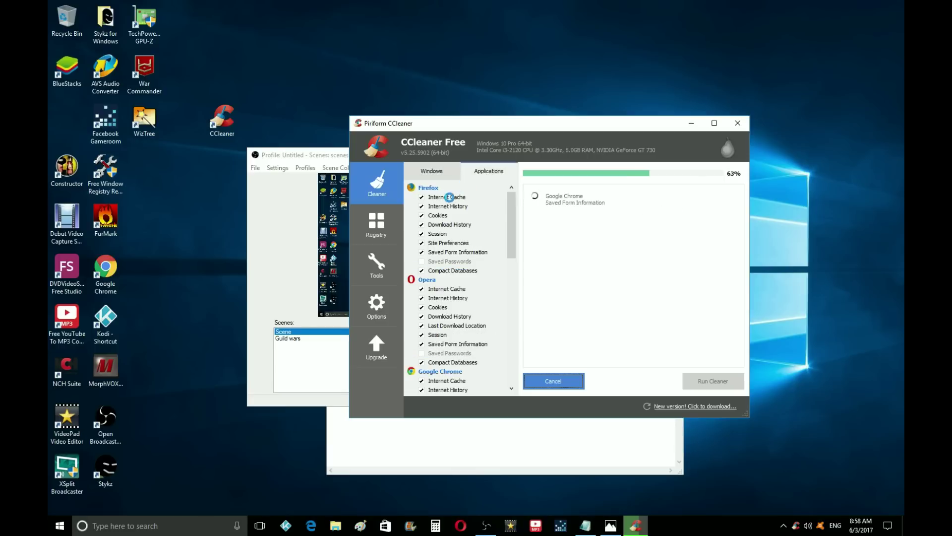
{"action": "scroll", "coordinate": [470, 288], "scroll_direction": "down", "scroll_amount": 3}
{"action": "scroll", "coordinate": [469, 288], "scroll_direction": "down", "scroll_amount": 3}
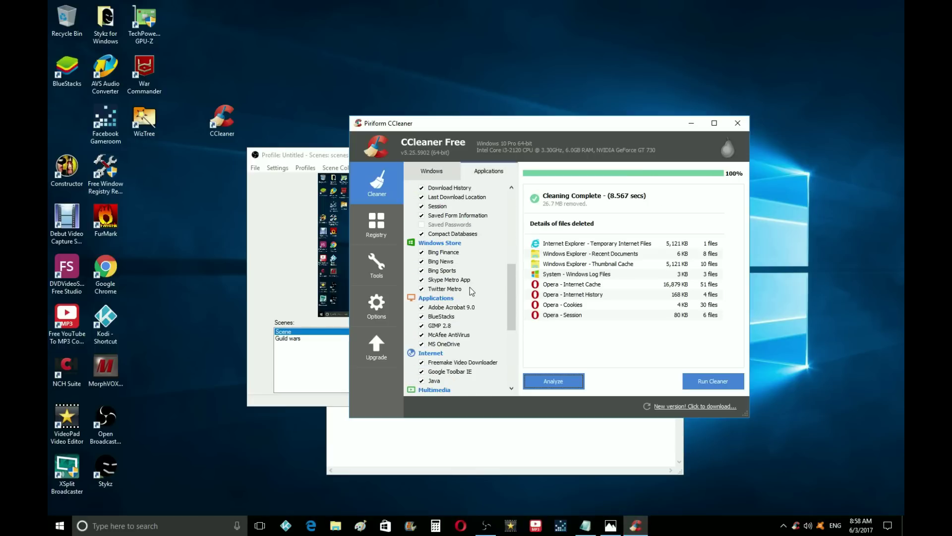
{"action": "scroll", "coordinate": [470, 289], "scroll_direction": "down", "scroll_amount": 3}
{"action": "scroll", "coordinate": [469, 287], "scroll_direction": "up", "scroll_amount": 5}
{"action": "left_click", "coordinate": [713, 382]}
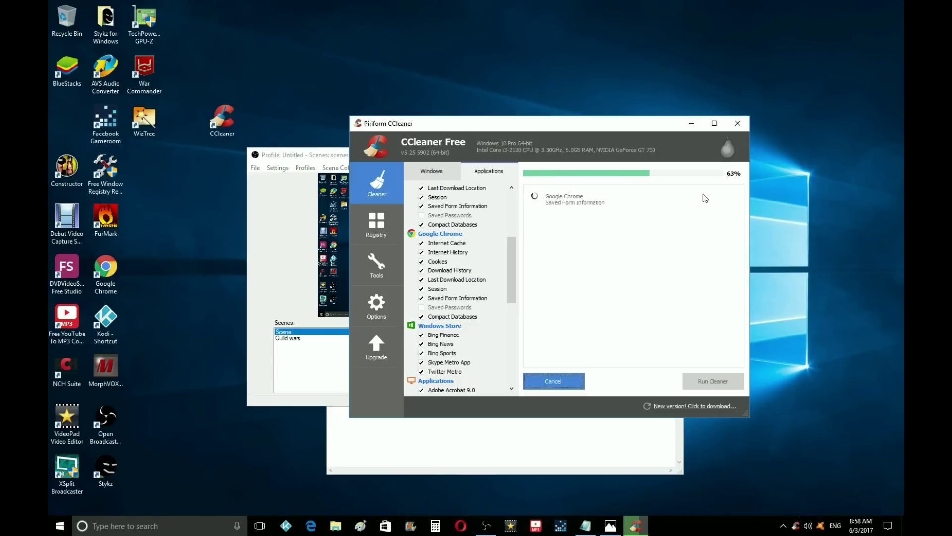
{"action": "left_click", "coordinate": [713, 383]}
{"action": "left_click", "coordinate": [711, 385]}
{"action": "left_click", "coordinate": [737, 123]}
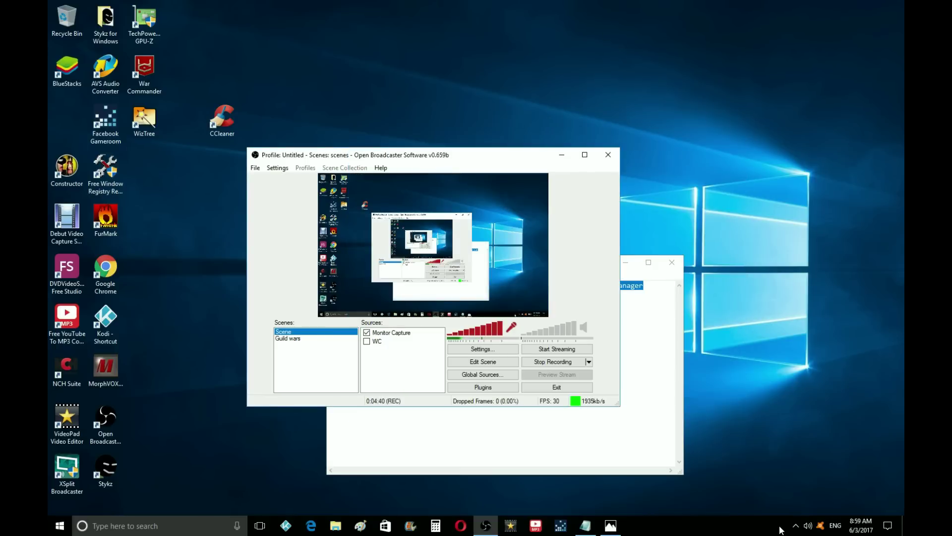
Exit CCleaner from its system tray icon's right-click menu
{"action": "left_click", "coordinate": [797, 525]}
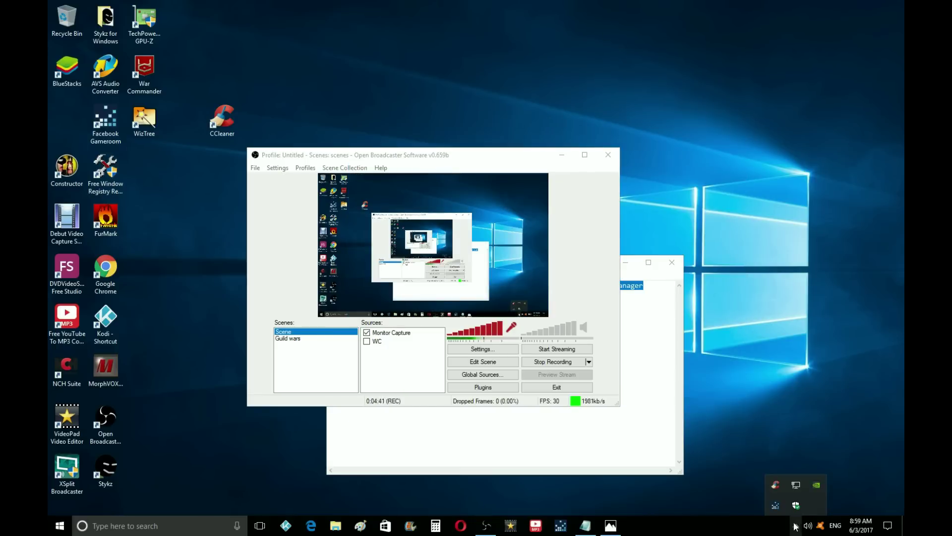
{"action": "right_click", "coordinate": [776, 484]}
{"action": "left_click", "coordinate": [800, 473]}
{"action": "left_click", "coordinate": [616, 316]}
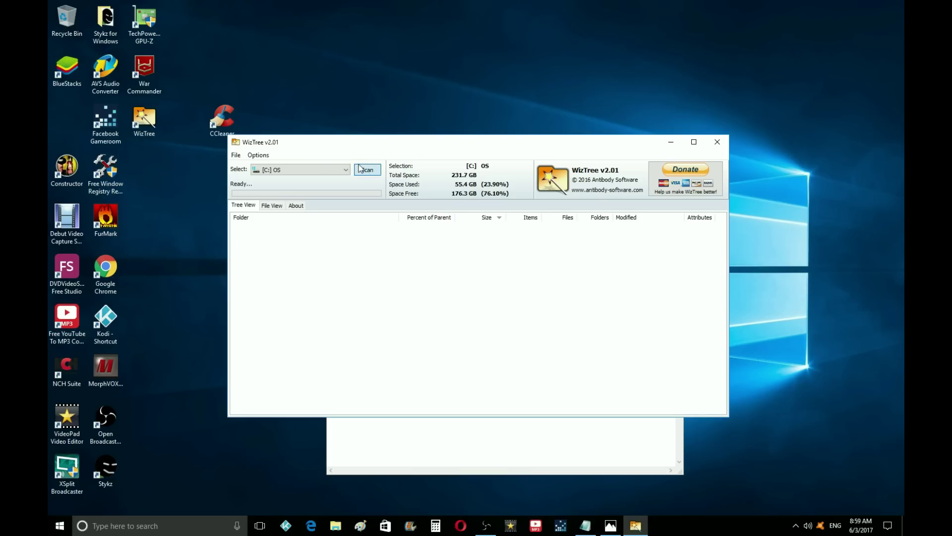
Scan C:, expand Users, the profile folder and AppData (5.6 GB), then close WizTree
{"action": "key", "text": "Return"}
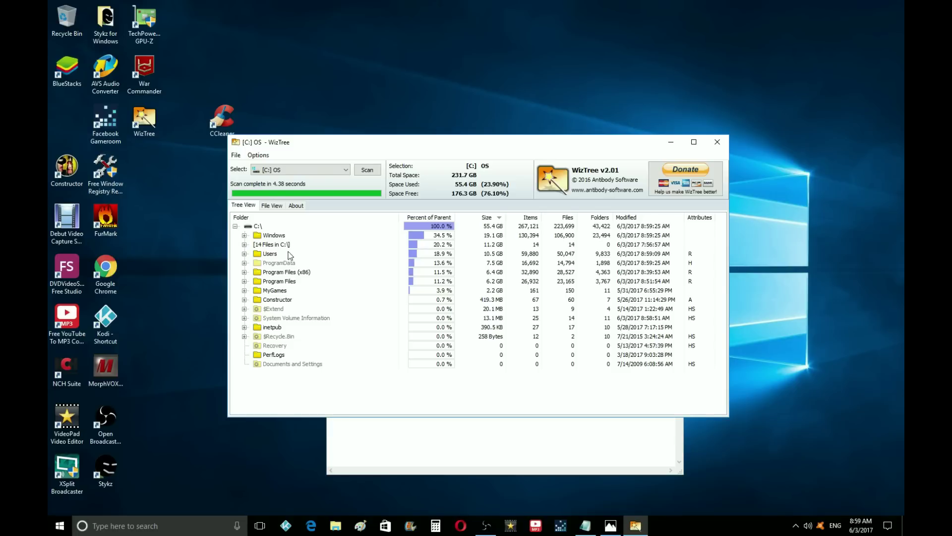
{"action": "double_click", "coordinate": [268, 254]}
{"action": "double_click", "coordinate": [280, 264]}
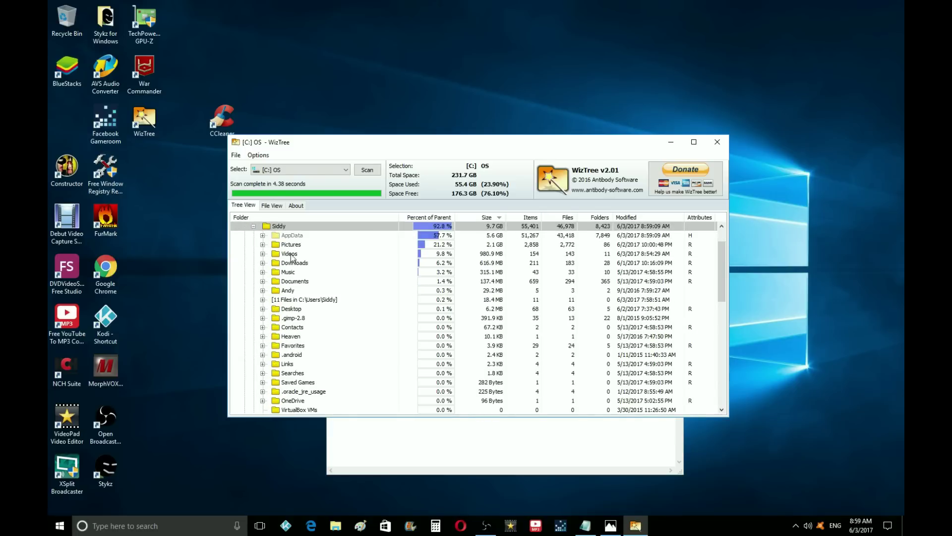
{"action": "double_click", "coordinate": [293, 235]}
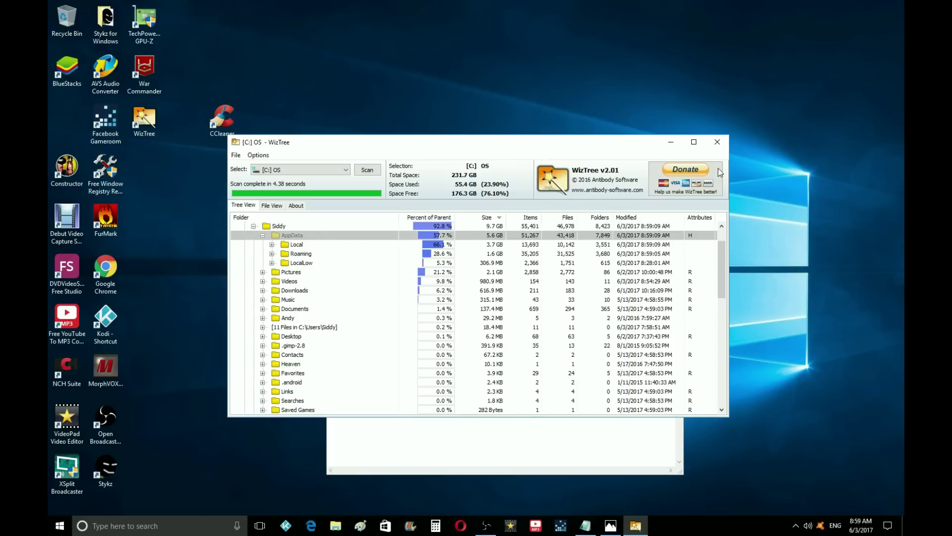
{"action": "left_click", "coordinate": [715, 143]}
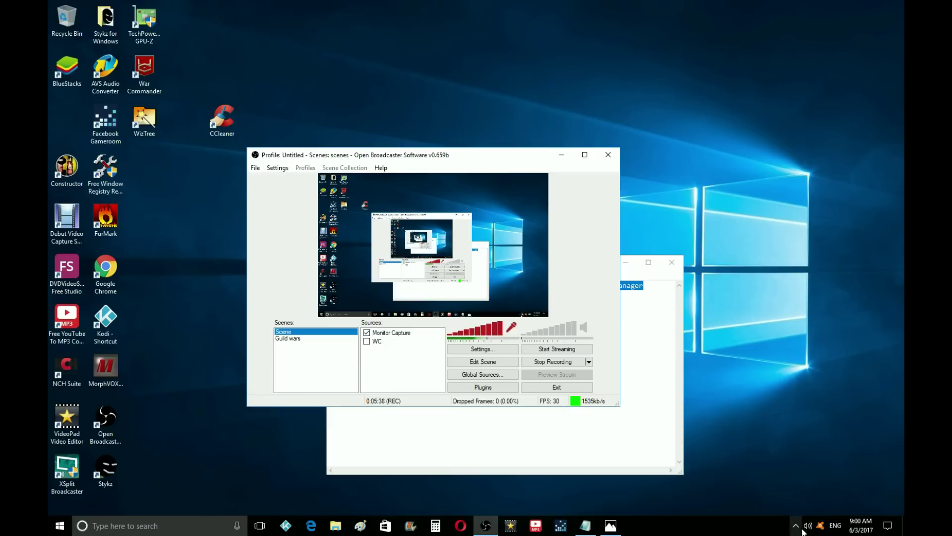
{"action": "left_click", "coordinate": [820, 527]}
{"action": "left_click", "coordinate": [820, 526]}
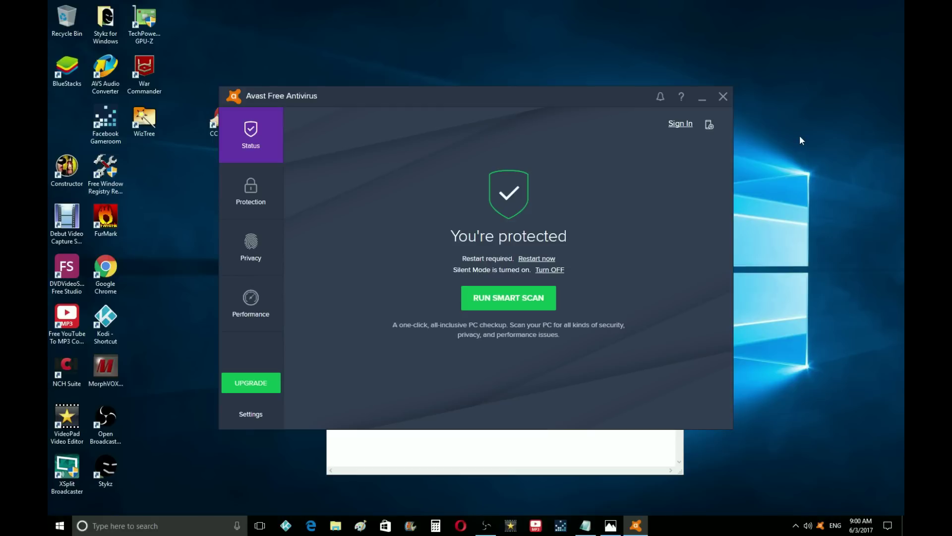
{"action": "left_click", "coordinate": [723, 98]}
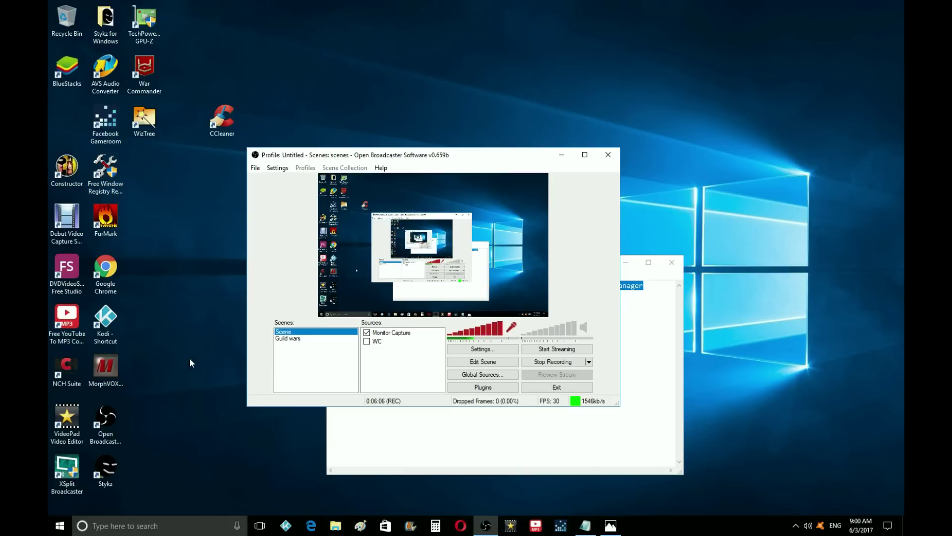
Search 'settings' from the taskbar and open the Settings app
{"action": "left_click", "coordinate": [140, 526]}
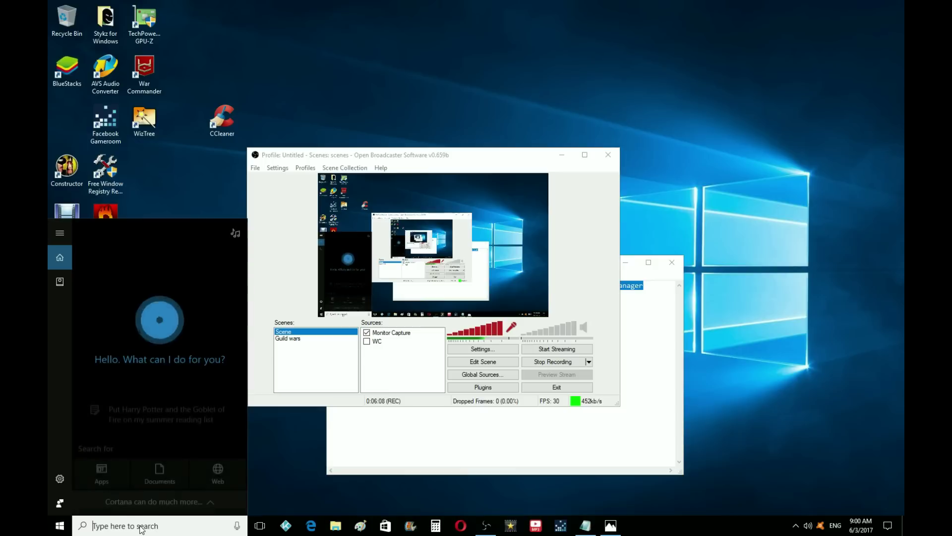
{"action": "type", "text": "settin"}
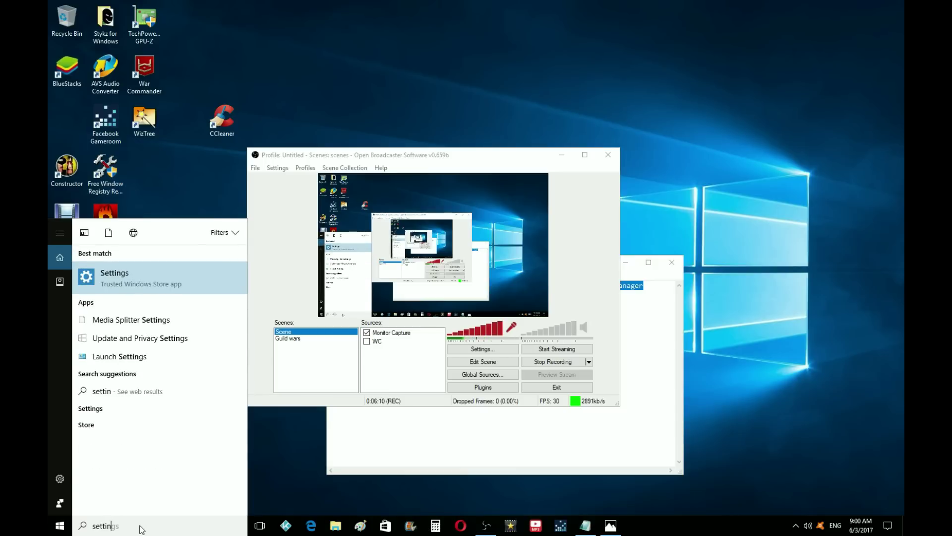
{"action": "type", "text": "gs"}
{"action": "key", "text": "Return"}
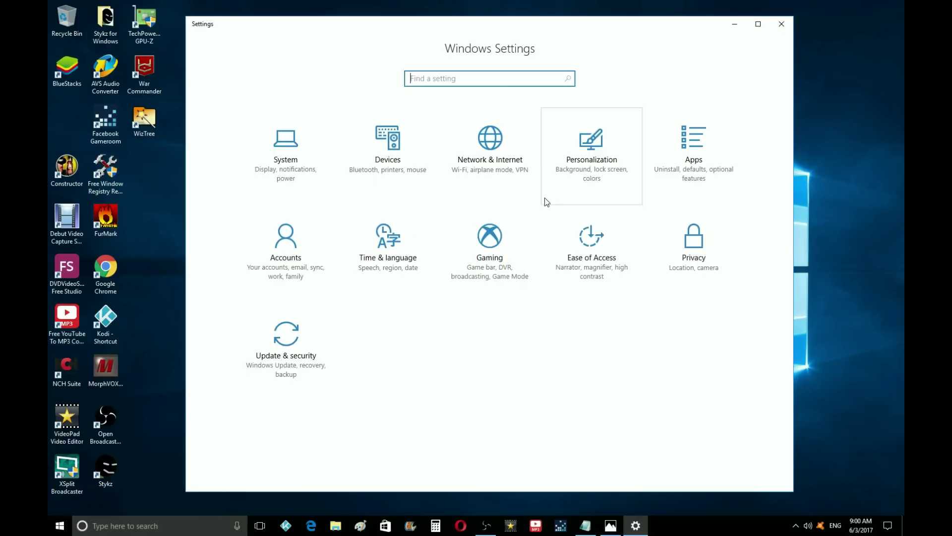
Look through the Personalization and System settings pages, returning home each time
{"action": "left_click", "coordinate": [607, 176]}
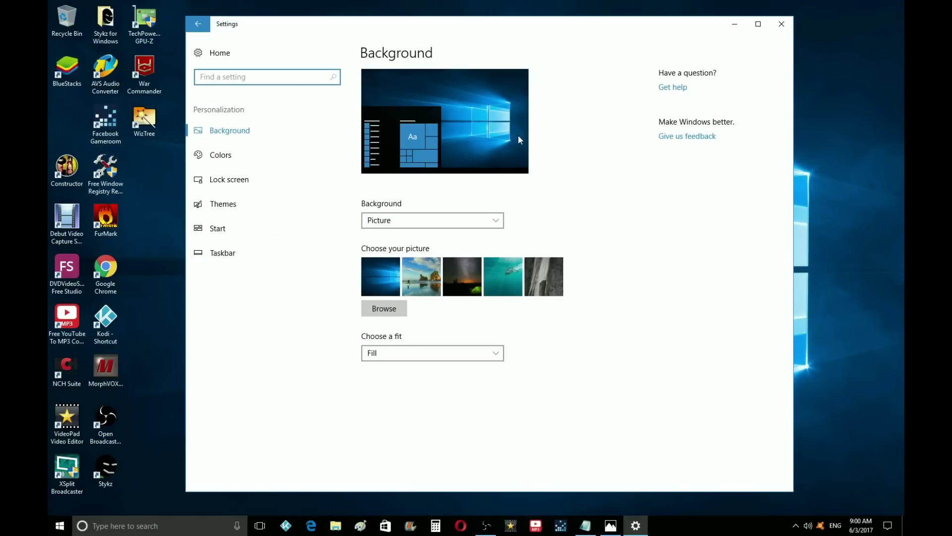
{"action": "left_click", "coordinate": [198, 26]}
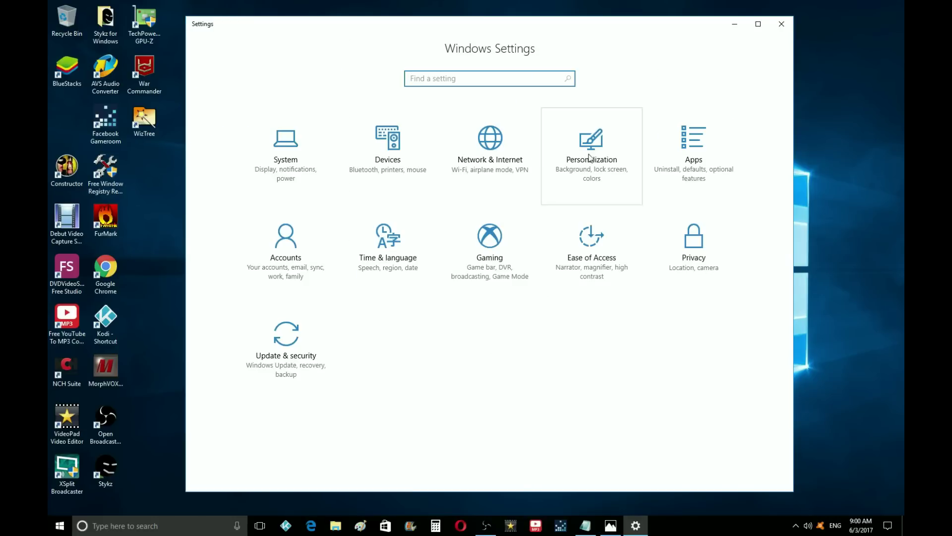
{"action": "left_click", "coordinate": [289, 166]}
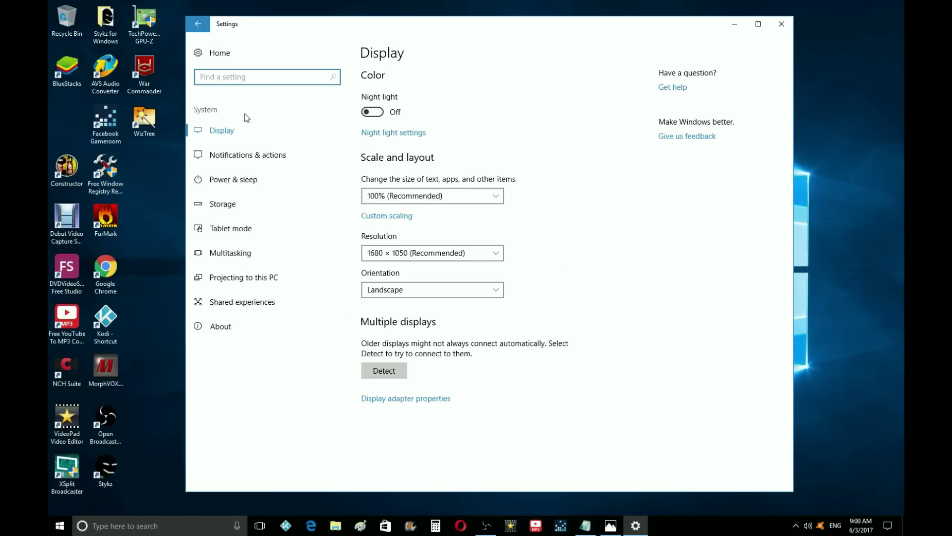
{"action": "left_click", "coordinate": [198, 24]}
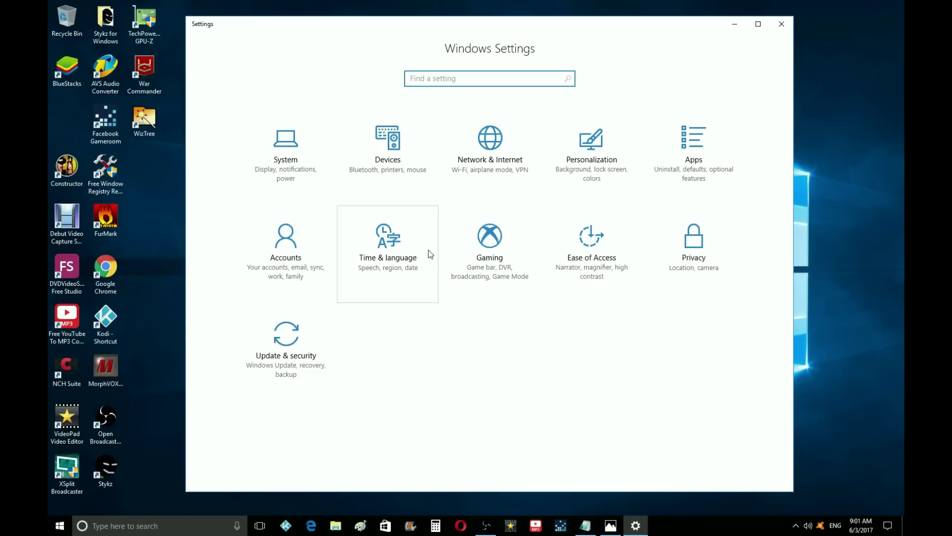
Open Gaming settings and toggle the controller Game bar option off and back on
{"action": "left_click", "coordinate": [487, 238]}
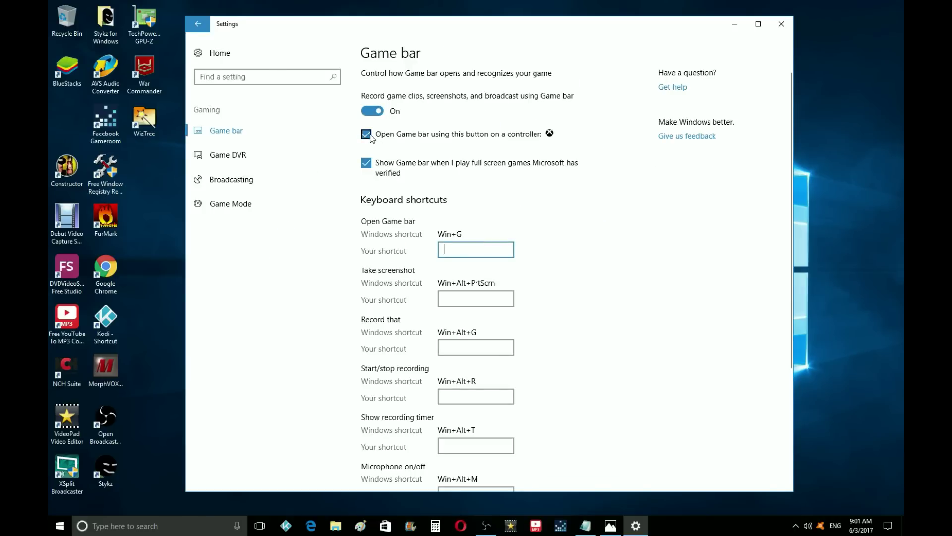
{"action": "scroll", "coordinate": [360, 224], "scroll_direction": "down", "scroll_amount": 1}
{"action": "scroll", "coordinate": [361, 220], "scroll_direction": "down", "scroll_amount": 3}
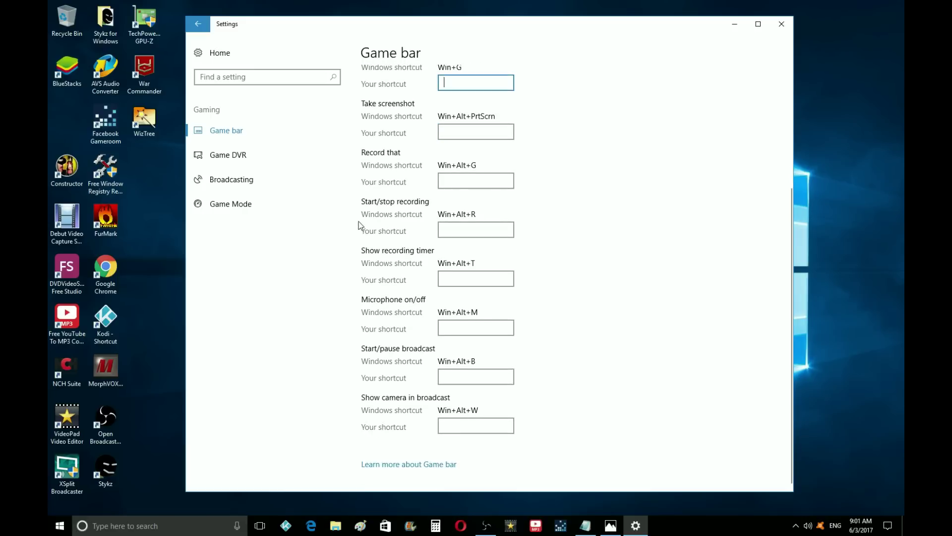
{"action": "scroll", "coordinate": [361, 220], "scroll_direction": "up", "scroll_amount": 2}
{"action": "scroll", "coordinate": [359, 221], "scroll_direction": "up", "scroll_amount": 2}
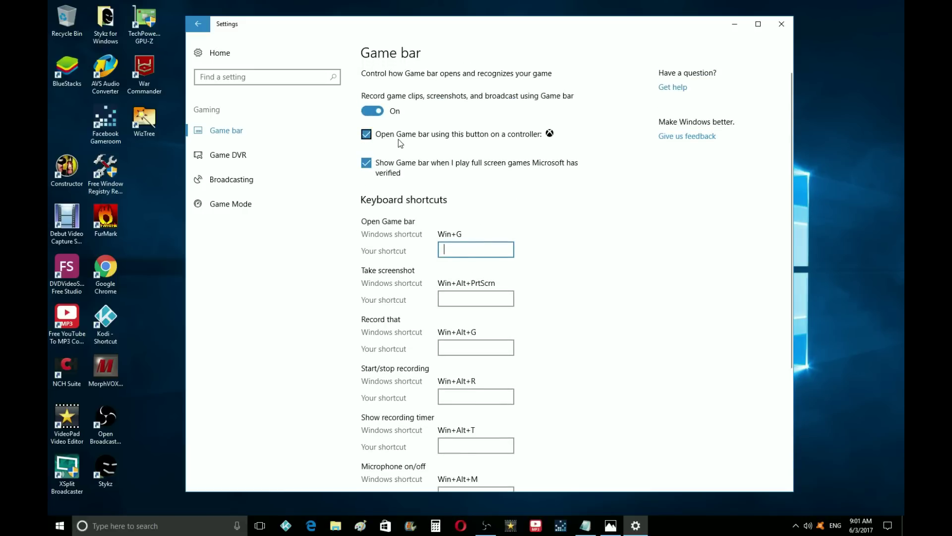
{"action": "left_click", "coordinate": [452, 141]}
{"action": "left_click", "coordinate": [491, 142]}
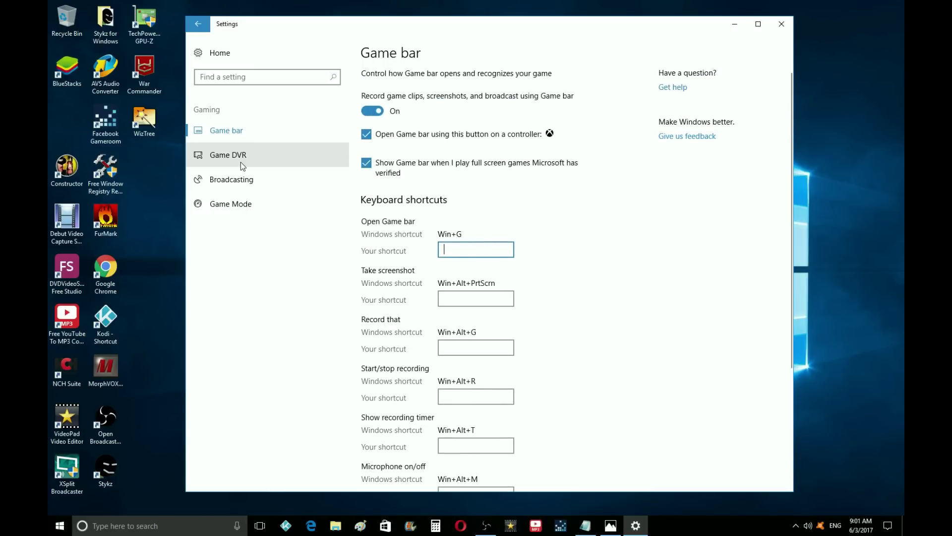
Check that Use Game Mode is On, then close Windows Settings
{"action": "left_click", "coordinate": [231, 204]}
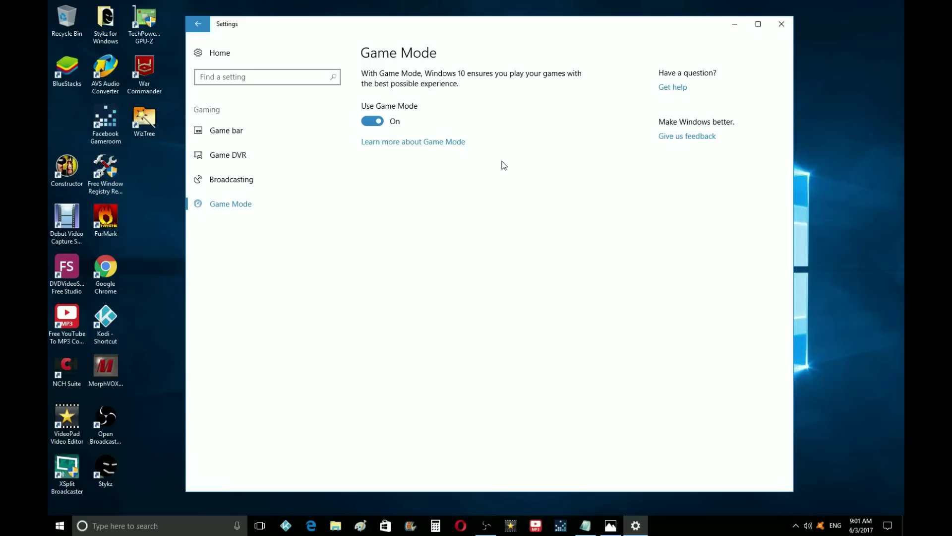
{"action": "left_click", "coordinate": [783, 26]}
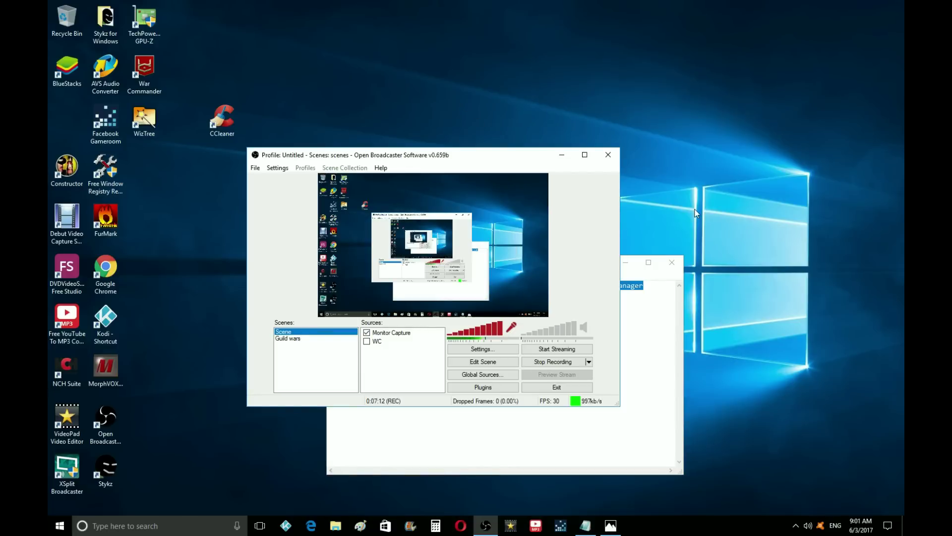